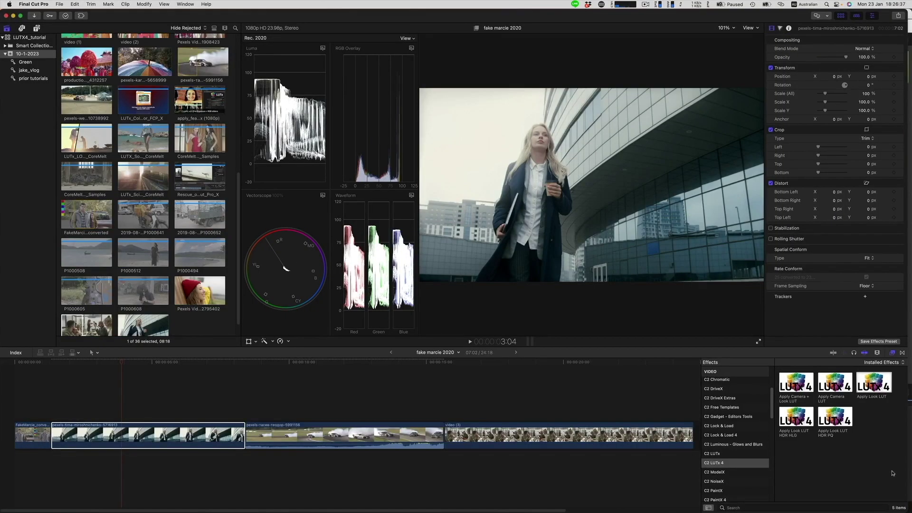
Apply Look LUT to the woman's clip and browse Feature Looks, Sci Fi and Beauty_Fashion_Food looks.
drag(873, 388, 202, 438)
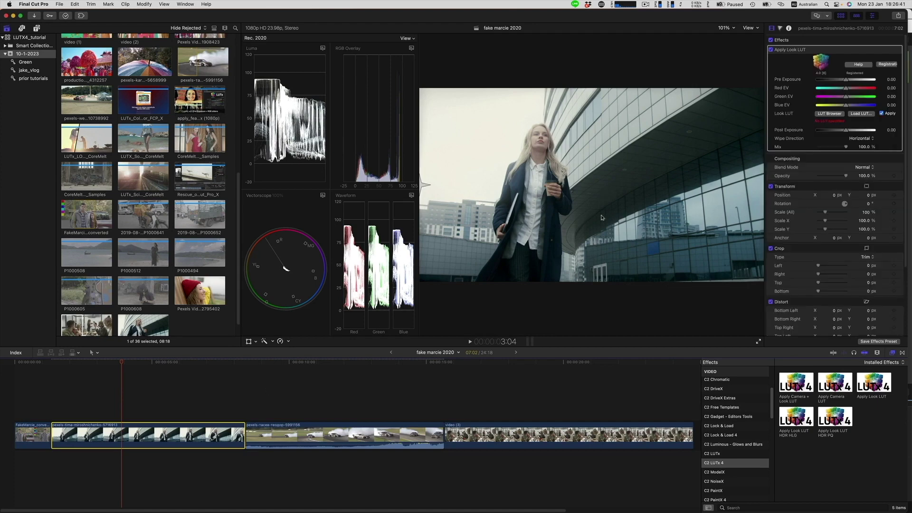
click(826, 115)
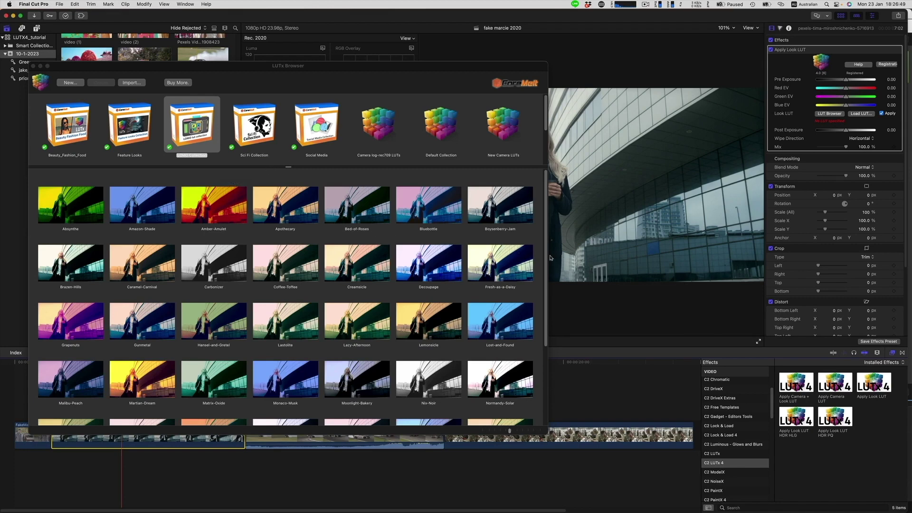
click(129, 125)
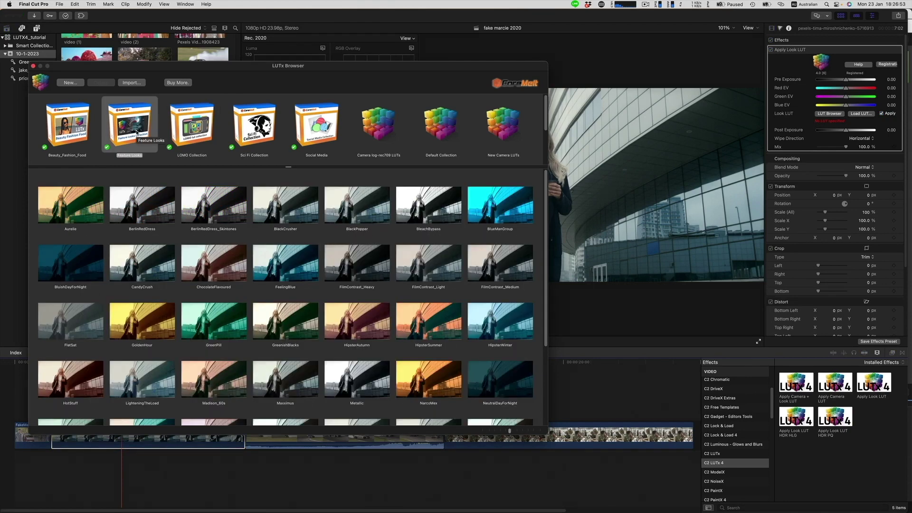
click(254, 127)
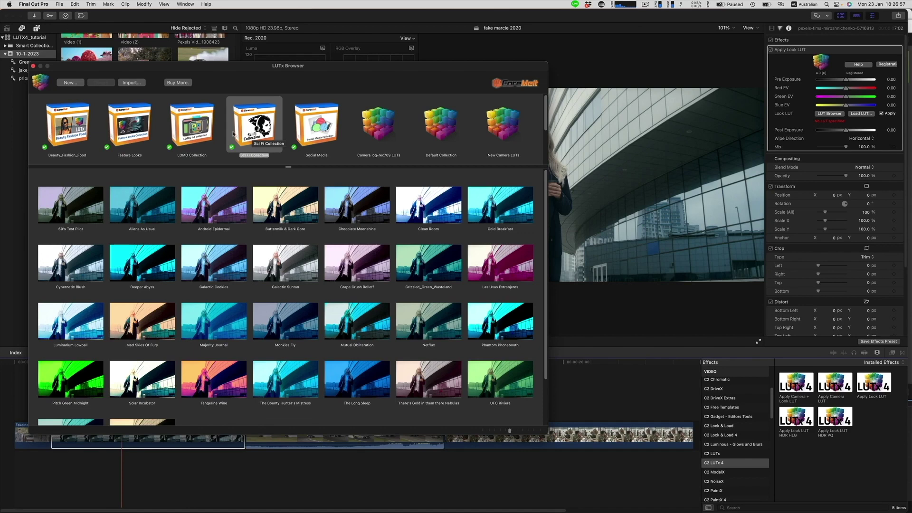
click(78, 130)
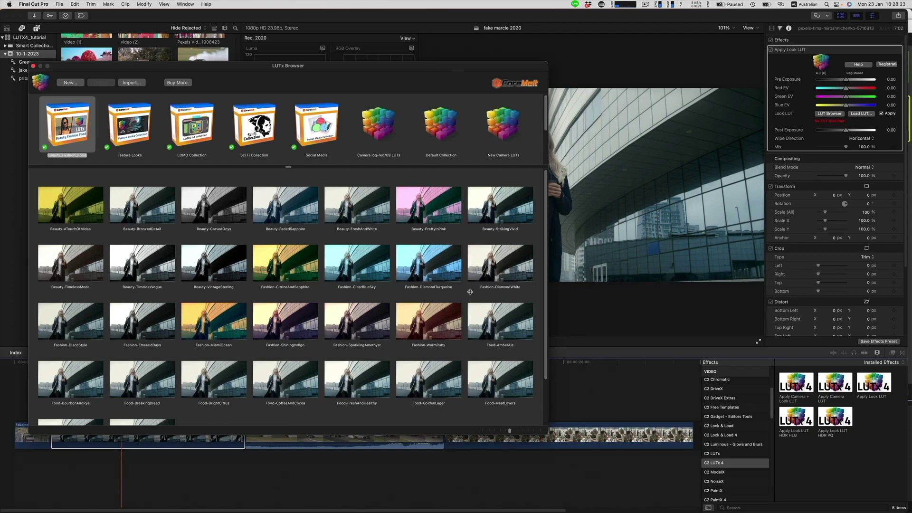
Apply the Fashion-WarmRuby look and compare graded and ungraded views with a vertical wipe.
double_click(435, 326)
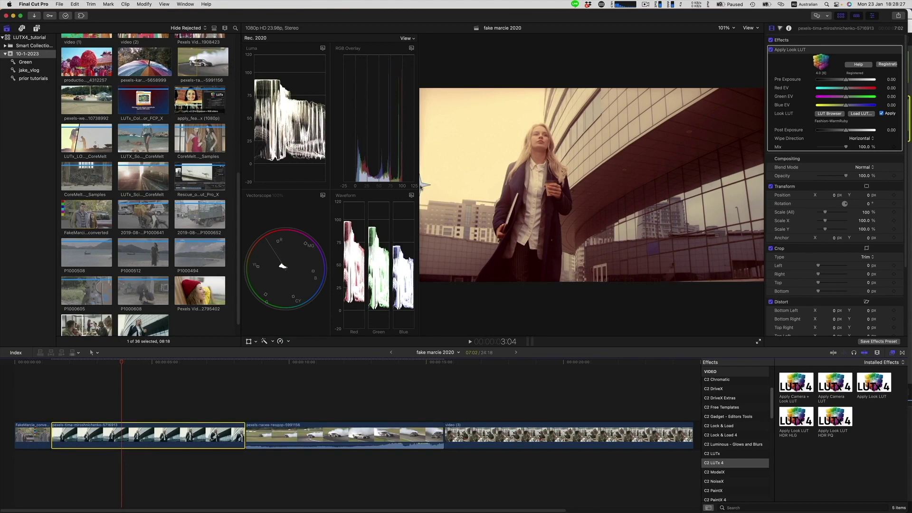
mouse_move(422, 184)
mouse_down()
mouse_move(759, 182)
mouse_move(421, 188)
mouse_up()
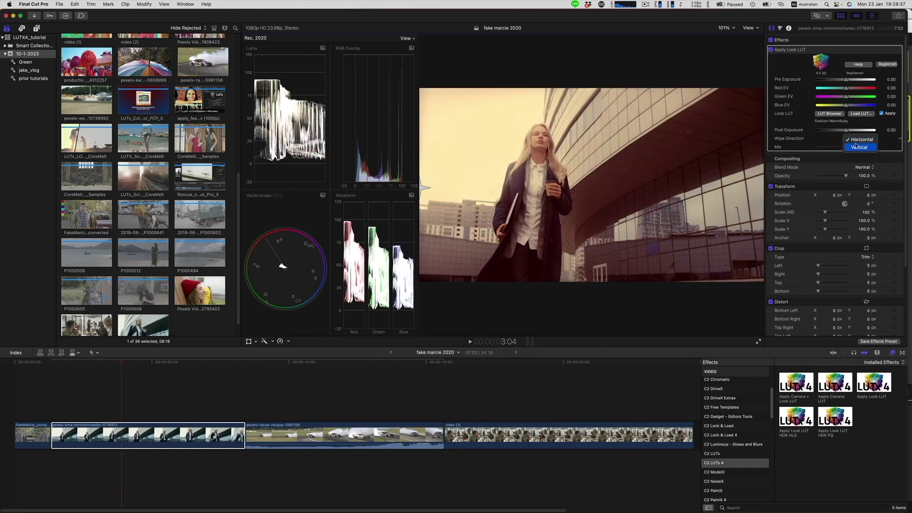
key(Return)
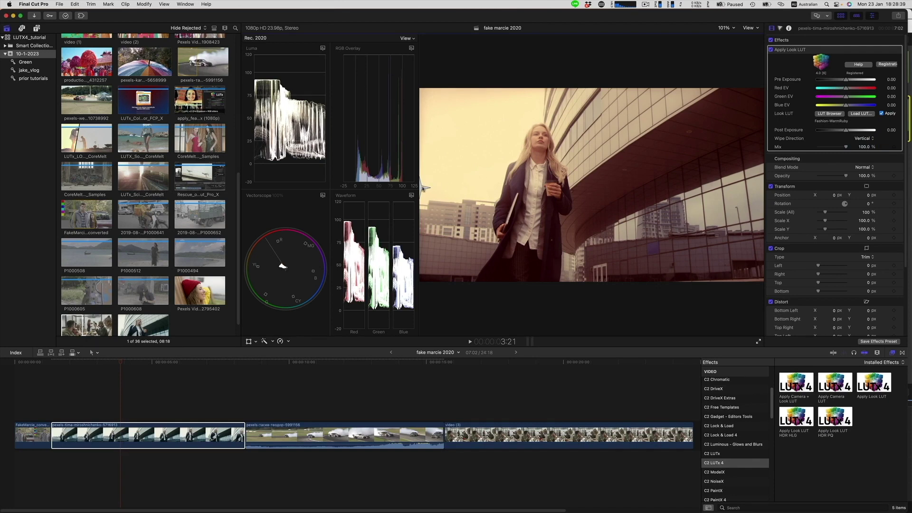
mouse_move(421, 183)
mouse_down()
mouse_move(428, 197)
mouse_move(427, 90)
mouse_move(437, 283)
mouse_move(424, 170)
mouse_up()
Set Pre Exposure to -0.12, Post Exposure to 0.45 and Red to 0.15.
mouse_move(846, 79)
mouse_down()
mouse_move(830, 80)
mouse_move(845, 83)
mouse_up()
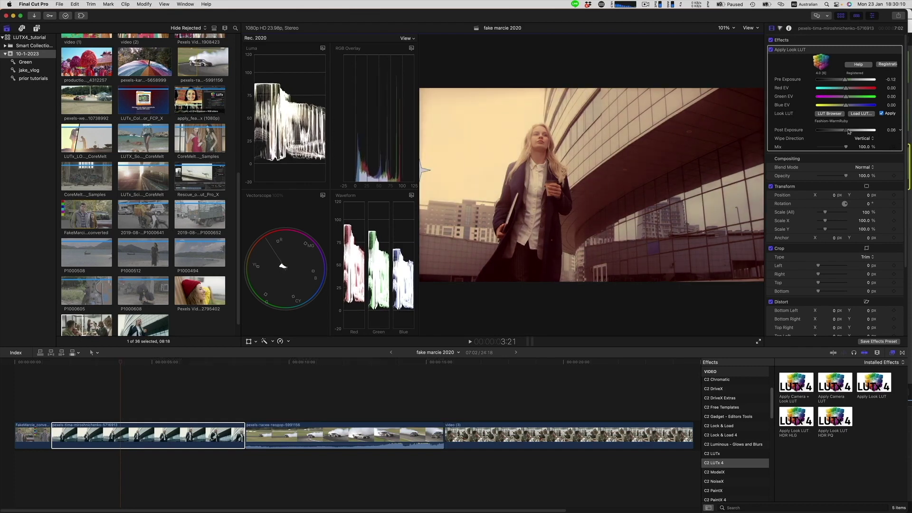
drag(848, 130, 849, 131)
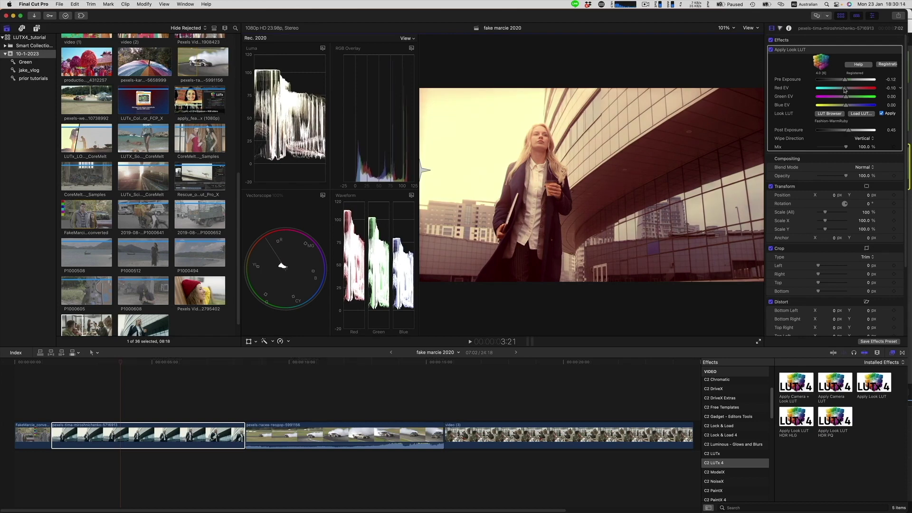
drag(846, 89, 848, 98)
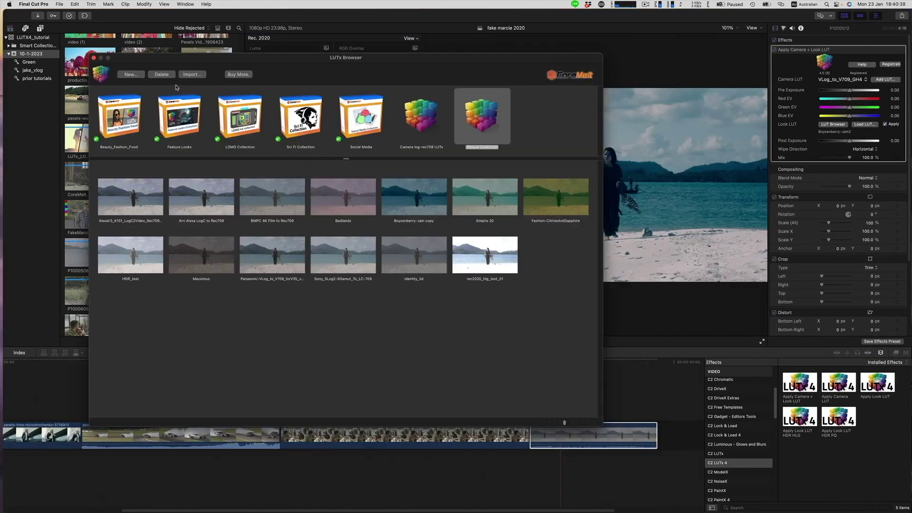
Create the LUTx collection titled 'My LUTs', then move the editor window down to reveal Finder.
click(131, 75)
text(My LUTs)
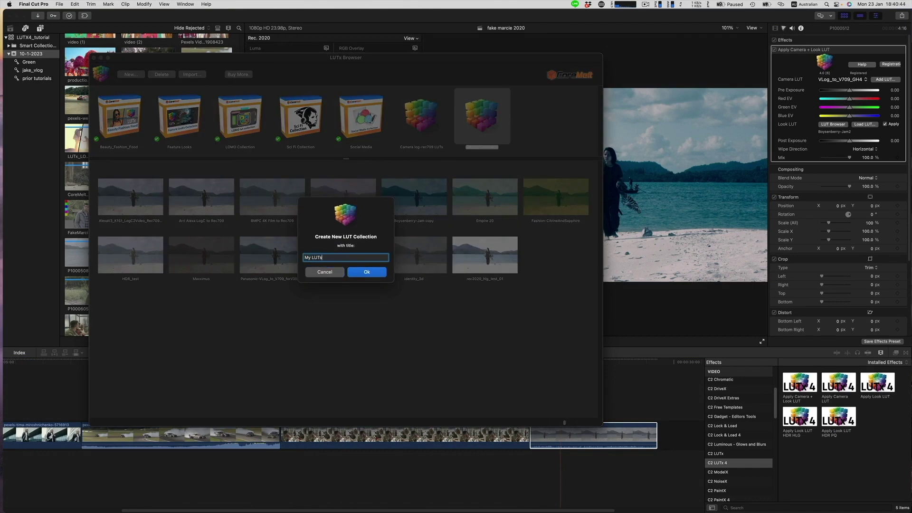
click(366, 272)
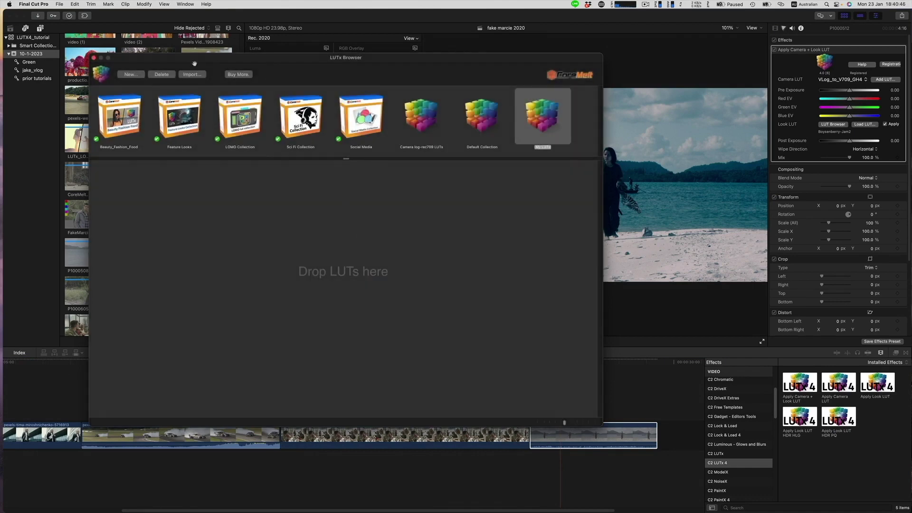
drag(203, 17, 204, 74)
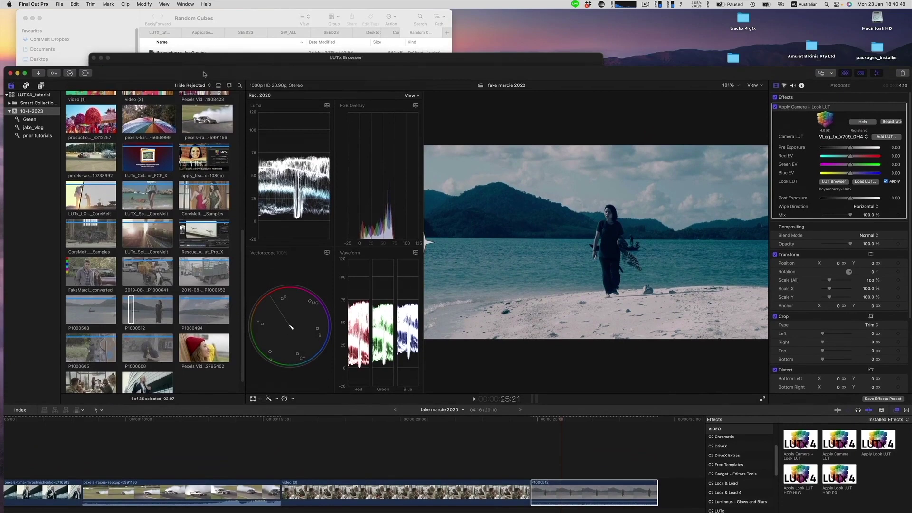
Drag all six .cube files, from Boysenberry-Jam2.cube down, from Random Cubes onto 'Drop LUTs here'.
click(276, 60)
click(230, 23)
click(172, 54)
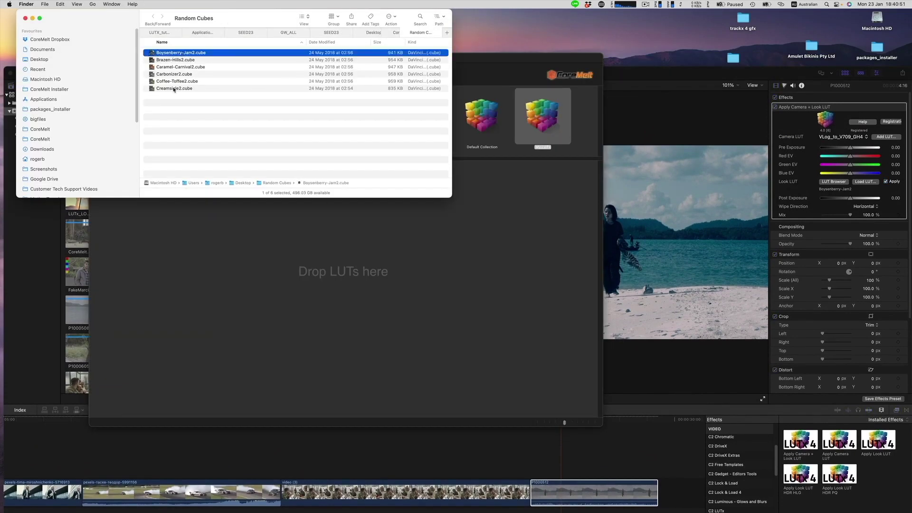
shift+click(178, 87)
drag(178, 57, 250, 257)
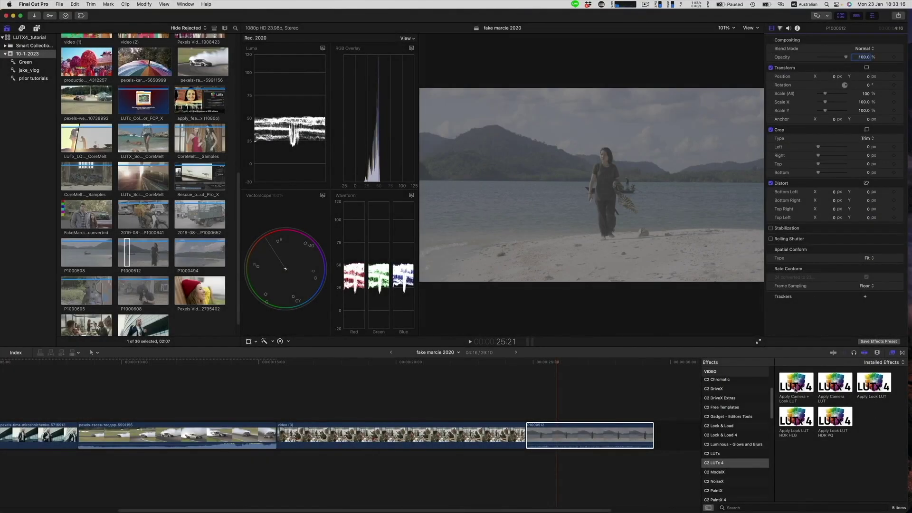
Put Apply Camera + Look LUT on clip P1000512 and show the Camera LUT list.
drag(795, 386, 604, 434)
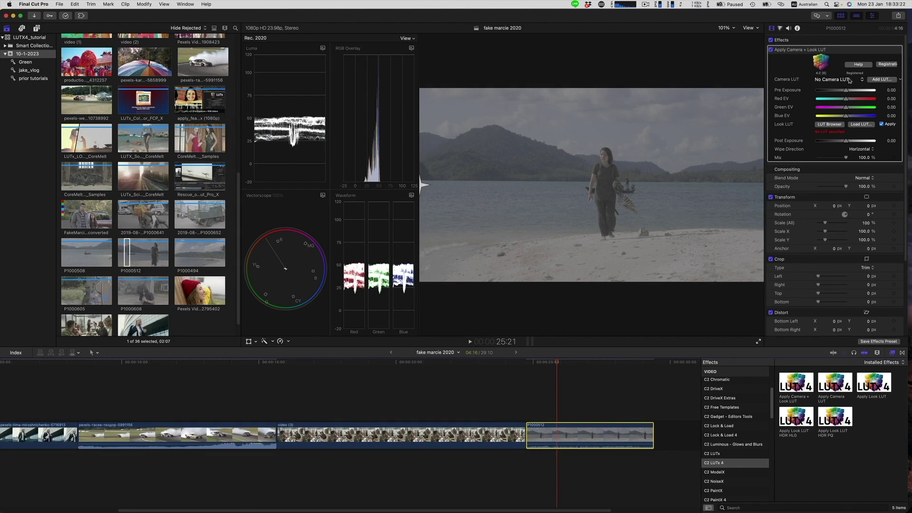
click(836, 80)
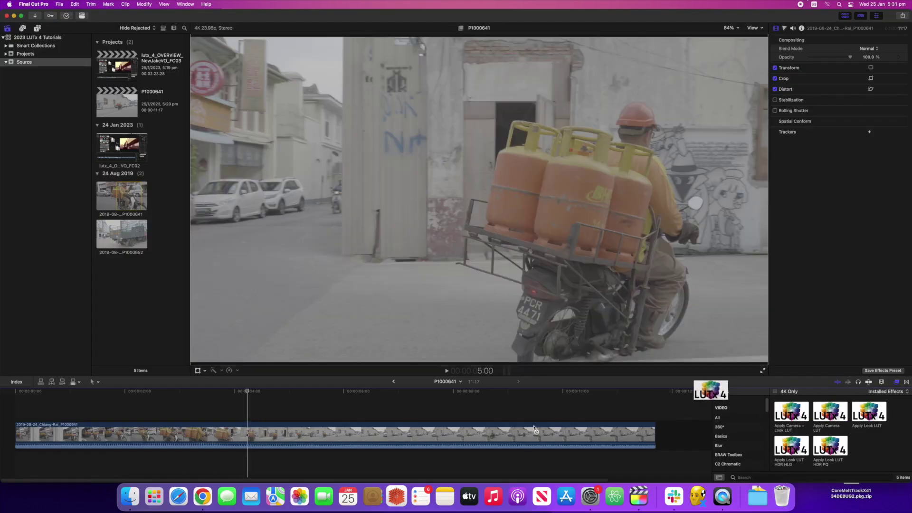
Apply Camera LUT to the motorcyclist clip, set to Panasonic VLogL_to_V709.
drag(536, 431, 528, 437)
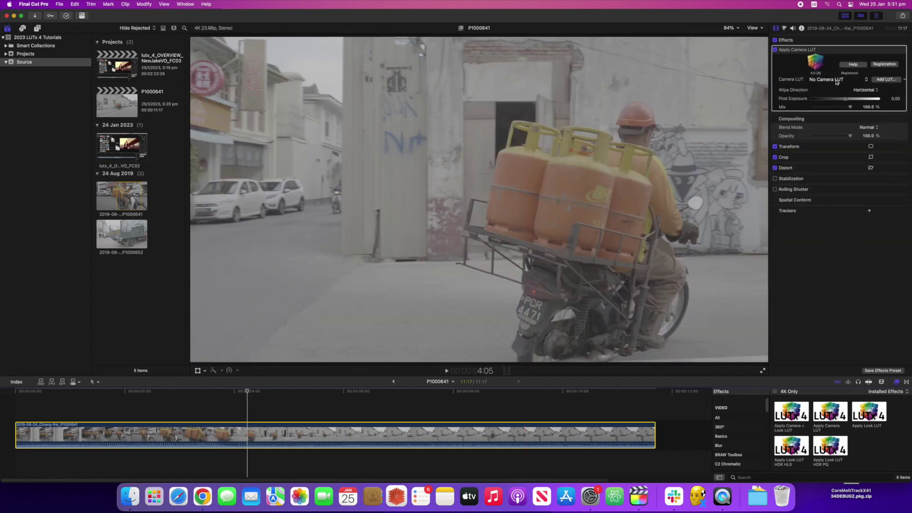
click(836, 81)
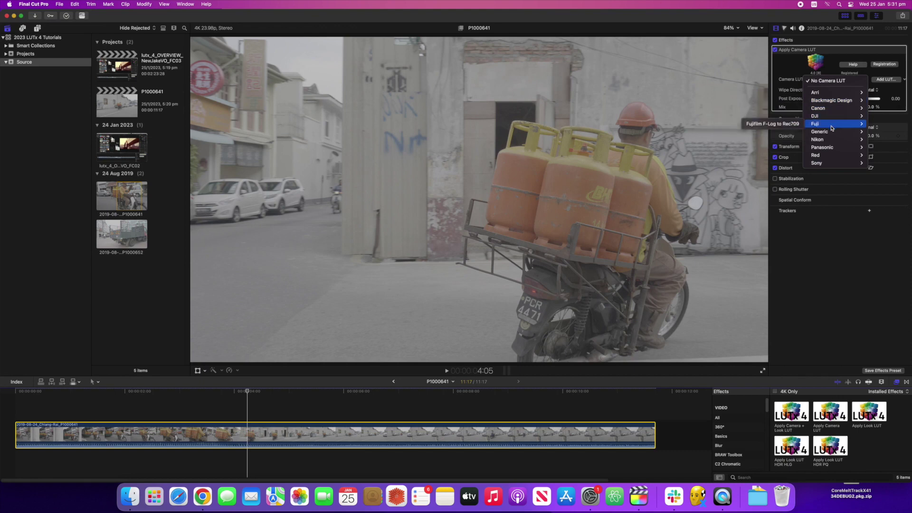
mouse_move(826, 147)
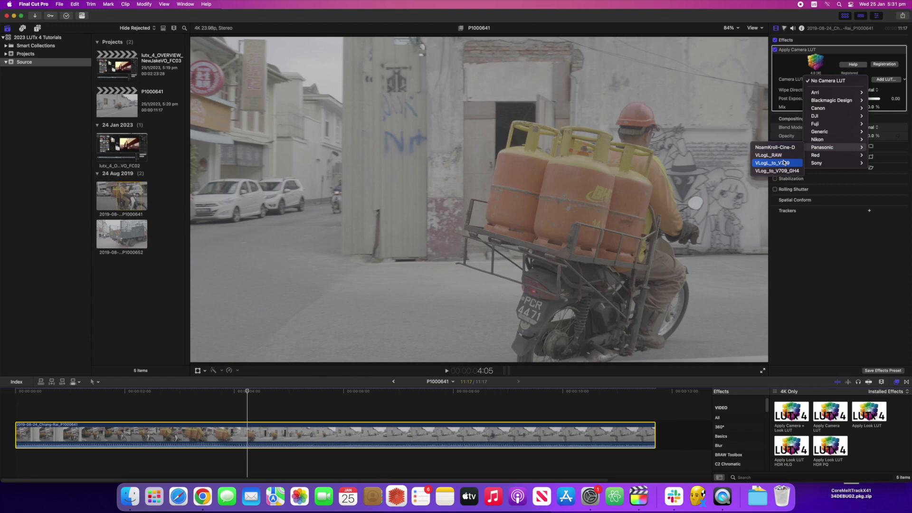
click(784, 163)
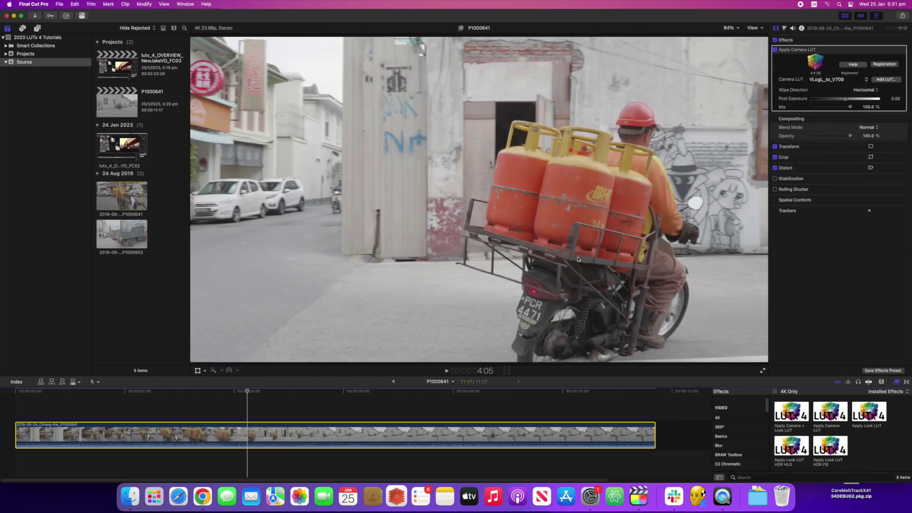